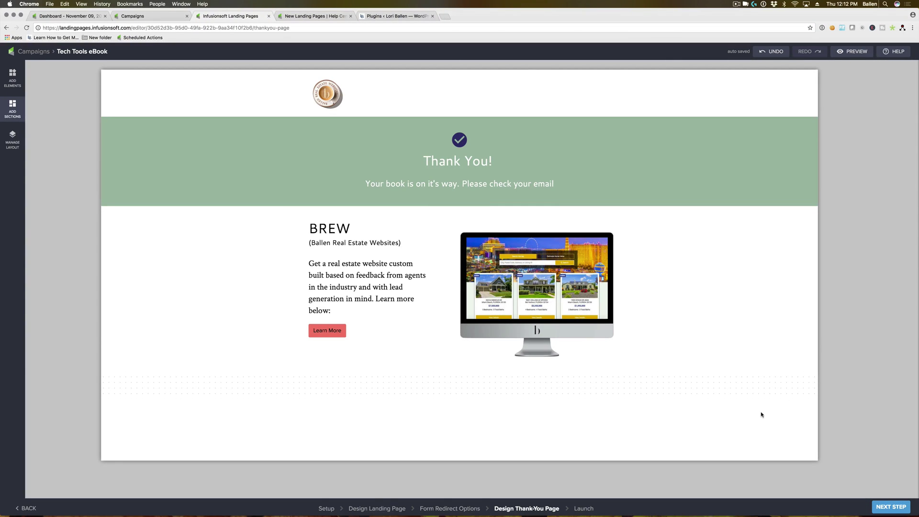
- Move the Tech Tools eBook page from the thank-you page design to the Launch step
{"action": "left_click", "coordinate": [895, 511]}
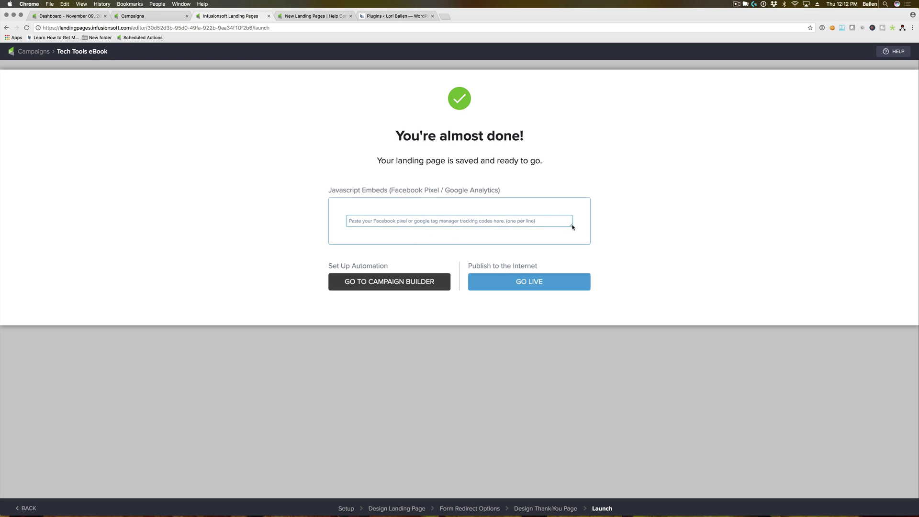
- Drag the Javascript Embeds tracking-code box much taller, then place the cursor back in it
{"action": "left_click_drag", "start_coordinate": [571, 225], "coordinate": [571, 344]}
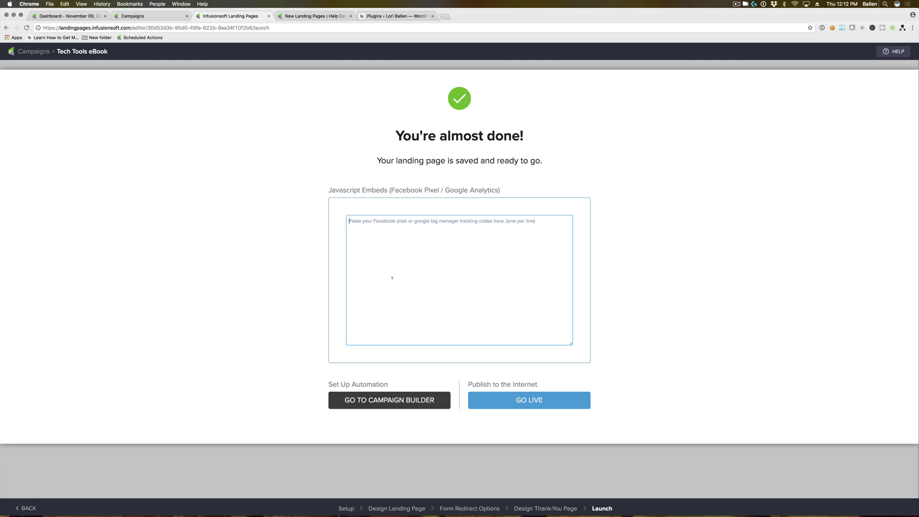
{"action": "left_click", "coordinate": [428, 194]}
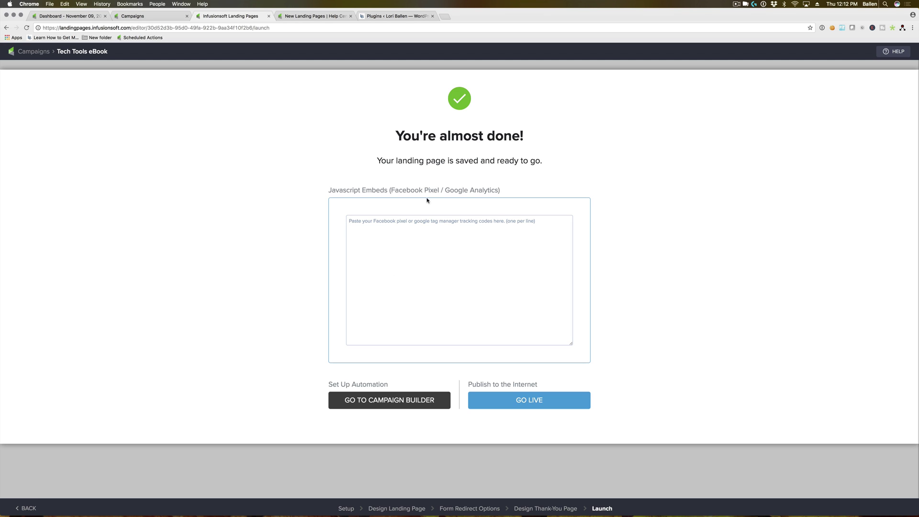
{"action": "left_click", "coordinate": [459, 234]}
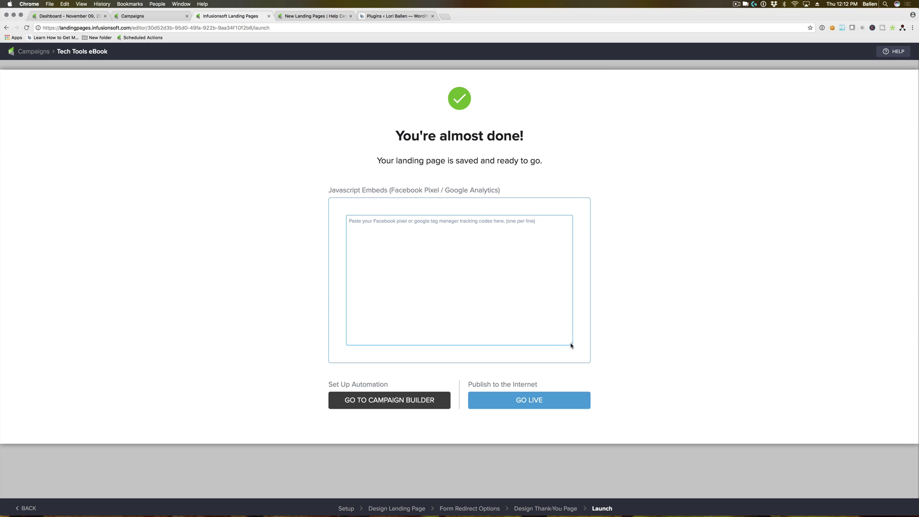
- Shrink the Javascript Embeds box back down slightly and review the Launch page
{"action": "left_click_drag", "start_coordinate": [571, 344], "coordinate": [572, 334]}
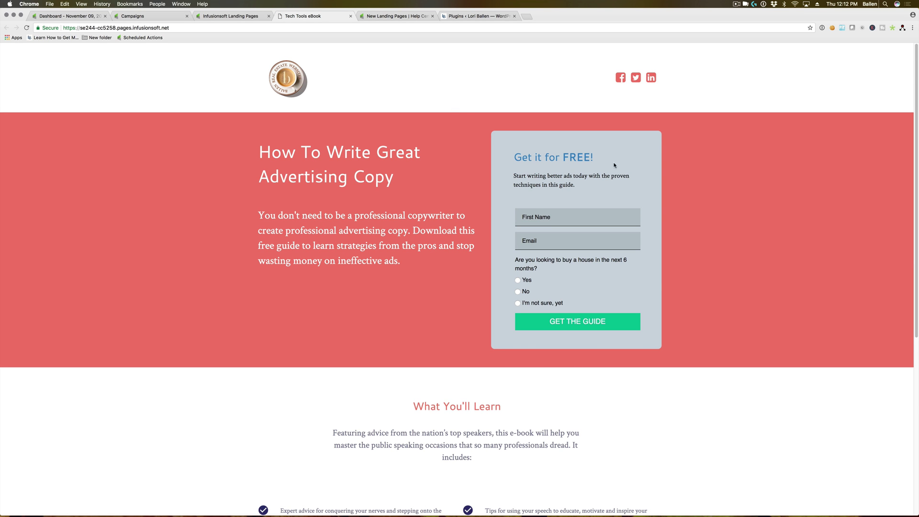
{"action": "scroll", "coordinate": [614, 165], "scroll_direction": "down", "scroll_amount": 10}
{"action": "scroll", "coordinate": [600, 152], "scroll_direction": "up", "scroll_amount": 10}
- Close the live page, compact the Javascript Embeds box, and copy the published page URL
{"action": "left_click", "coordinate": [350, 15]}
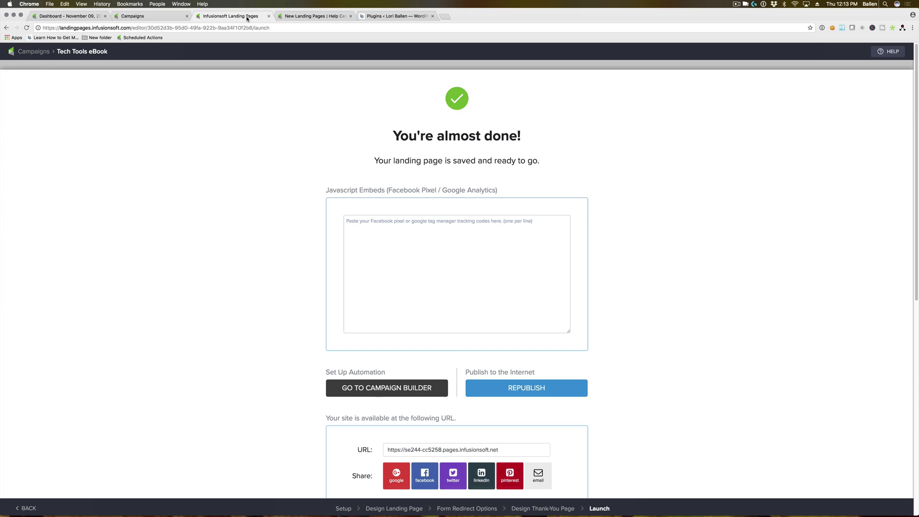
{"action": "scroll", "coordinate": [455, 185], "scroll_direction": "down", "scroll_amount": 5}
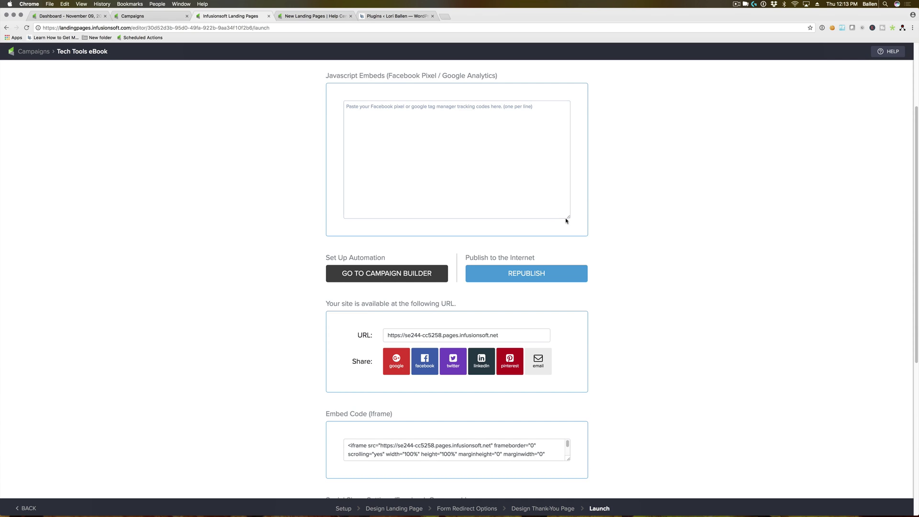
{"action": "left_click_drag", "start_coordinate": [566, 220], "coordinate": [576, 126]}
{"action": "left_click", "coordinate": [519, 237]}
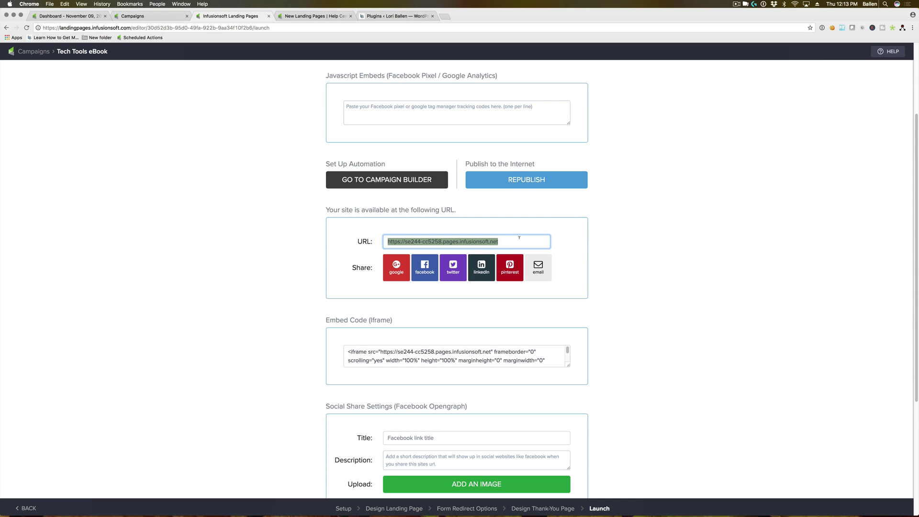
- Try the email share link, then copy the full Embed Code (Iframe) text
{"action": "scroll", "coordinate": [518, 236], "scroll_direction": "down", "scroll_amount": 1}
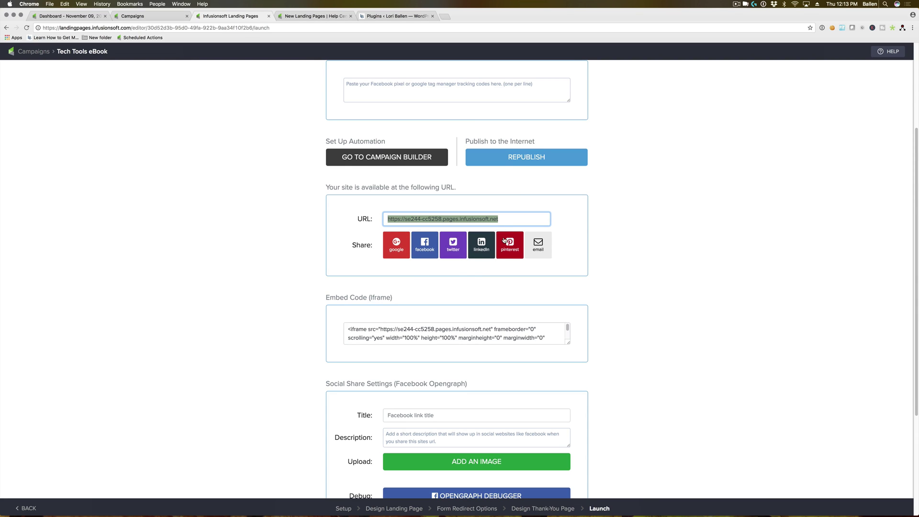
{"action": "left_click", "coordinate": [538, 244]}
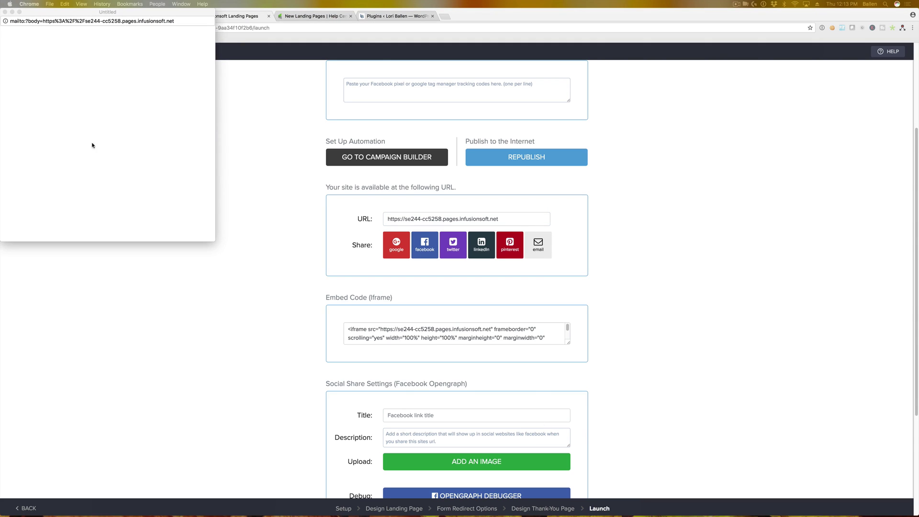
{"action": "left_click", "coordinate": [5, 12]}
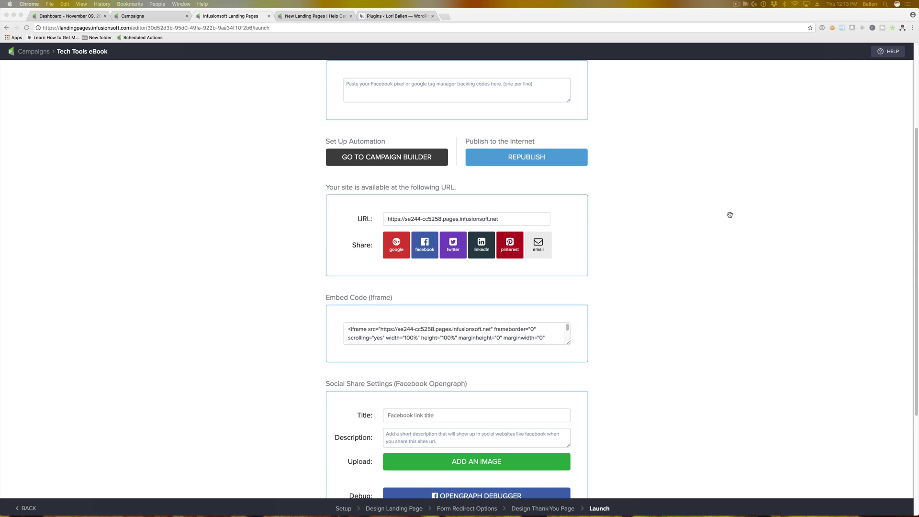
{"action": "scroll", "coordinate": [718, 221], "scroll_direction": "down", "scroll_amount": 5}
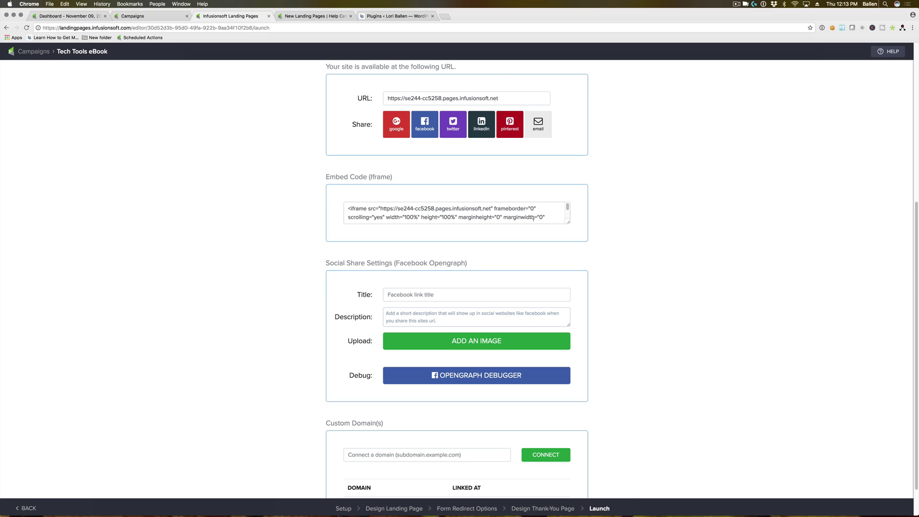
{"action": "left_click_drag", "start_coordinate": [568, 222], "coordinate": [571, 245]}
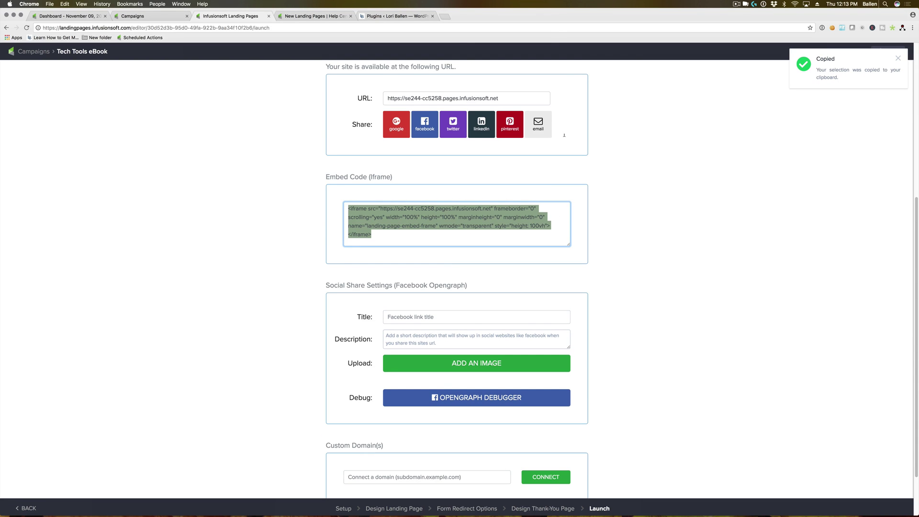
- Open a new WordPress page editor from Pages > Add New in another tab
{"action": "left_click", "coordinate": [404, 16]}
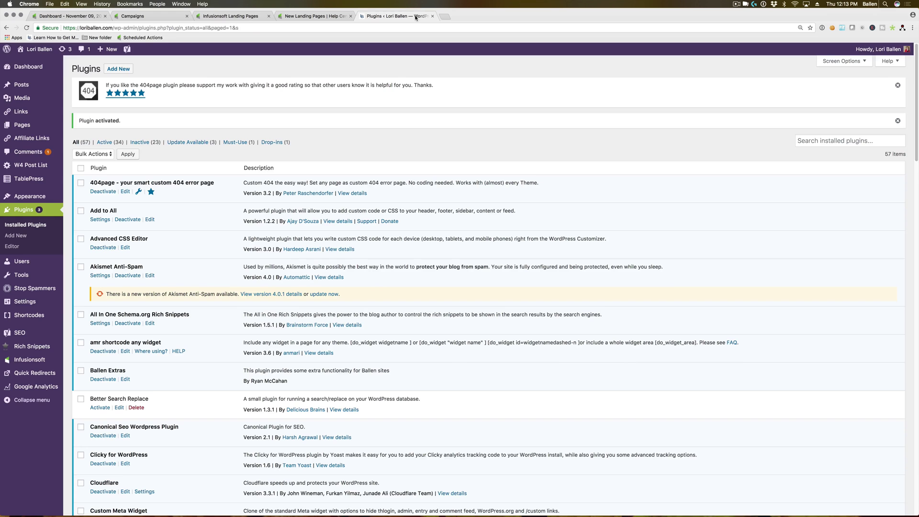
{"action": "right_click", "coordinate": [30, 51]}
{"action": "left_click", "coordinate": [1, 81]}
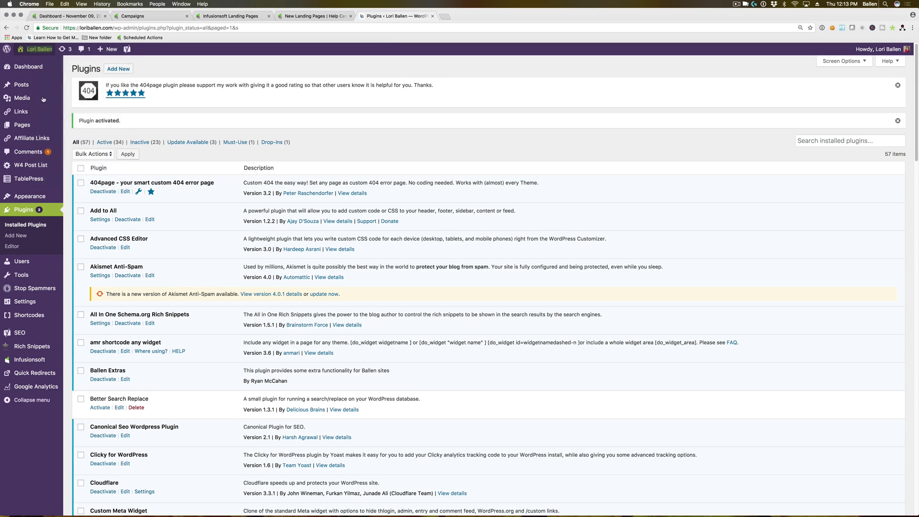
{"action": "mouse_move", "coordinate": [29, 124]}
{"action": "right_click", "coordinate": [81, 137]}
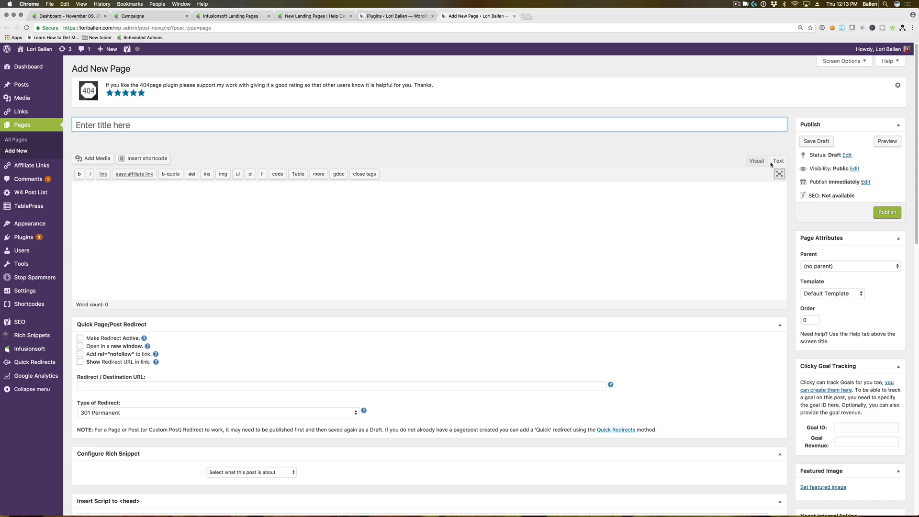
- Paste the landing page's iframe embed code into the page body and review its preview
{"action": "left_click", "coordinate": [666, 219]}
{"action": "key", "text": "super+v"}
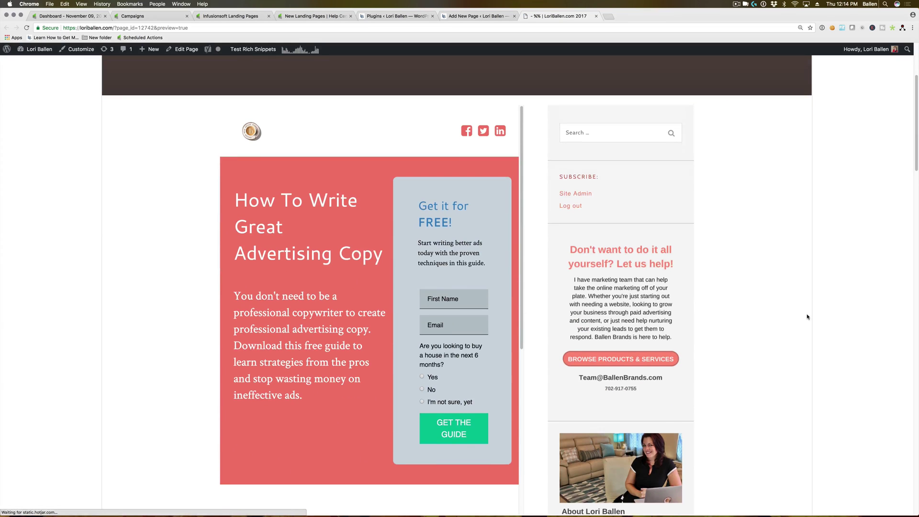
{"action": "scroll", "coordinate": [444, 342], "scroll_direction": "down", "scroll_amount": 3}
{"action": "scroll", "coordinate": [454, 343], "scroll_direction": "down", "scroll_amount": 3}
{"action": "scroll", "coordinate": [789, 293], "scroll_direction": "down", "scroll_amount": 7}
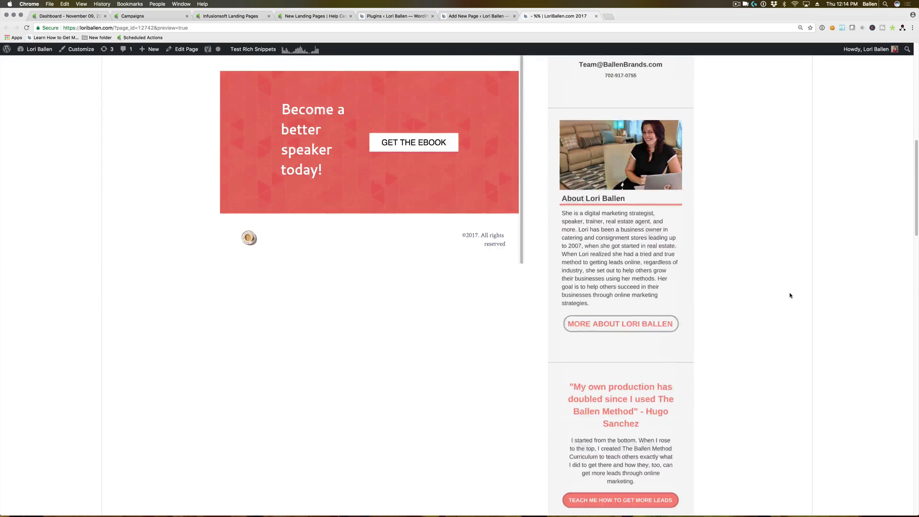
{"action": "scroll", "coordinate": [433, 209], "scroll_direction": "up", "scroll_amount": 5}
{"action": "scroll", "coordinate": [433, 209], "scroll_direction": "up", "scroll_amount": 5}
{"action": "scroll", "coordinate": [476, 307], "scroll_direction": "down", "scroll_amount": 15}
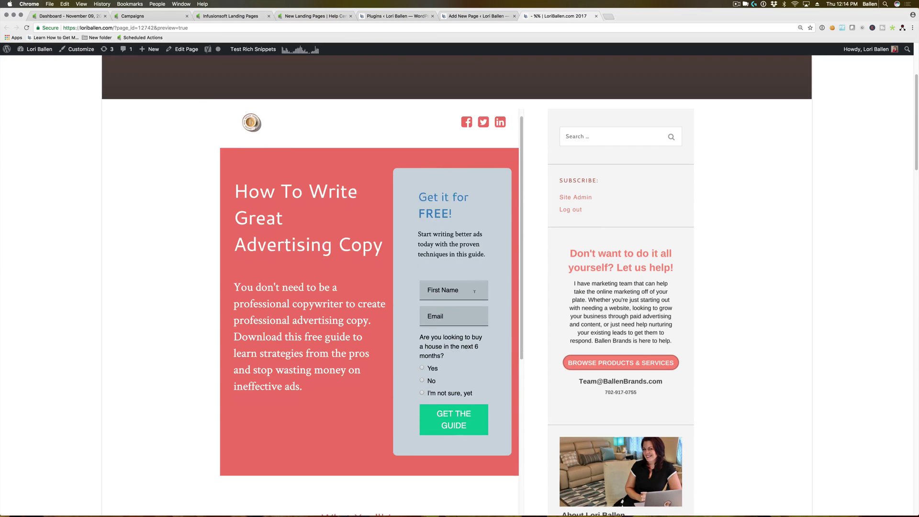
{"action": "scroll", "coordinate": [473, 245], "scroll_direction": "up", "scroll_amount": 8}
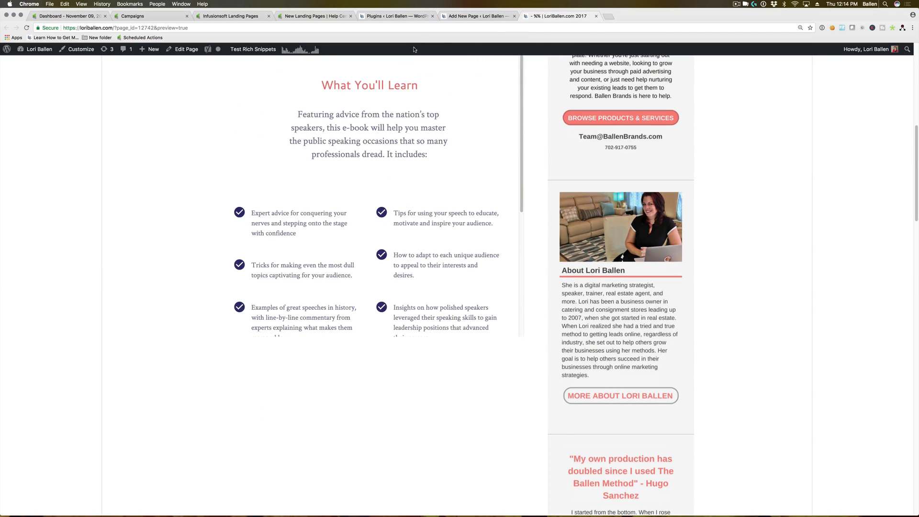
{"action": "left_click", "coordinate": [468, 18]}
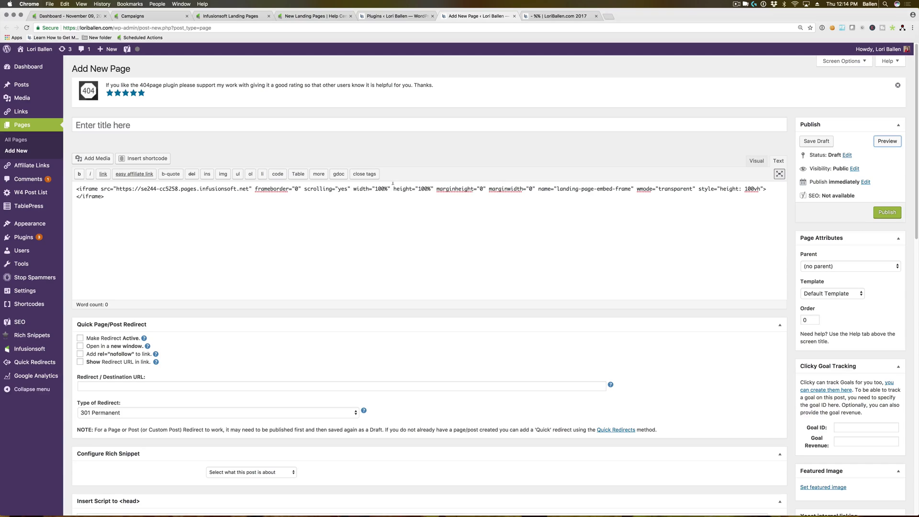
- Change the iframe's scrolling value from yes to no and preview the page
{"action": "left_click", "coordinate": [448, 189]}
{"action": "left_click_drag", "start_coordinate": [348, 189], "coordinate": [338, 188]}
{"action": "type", "text": "no"}
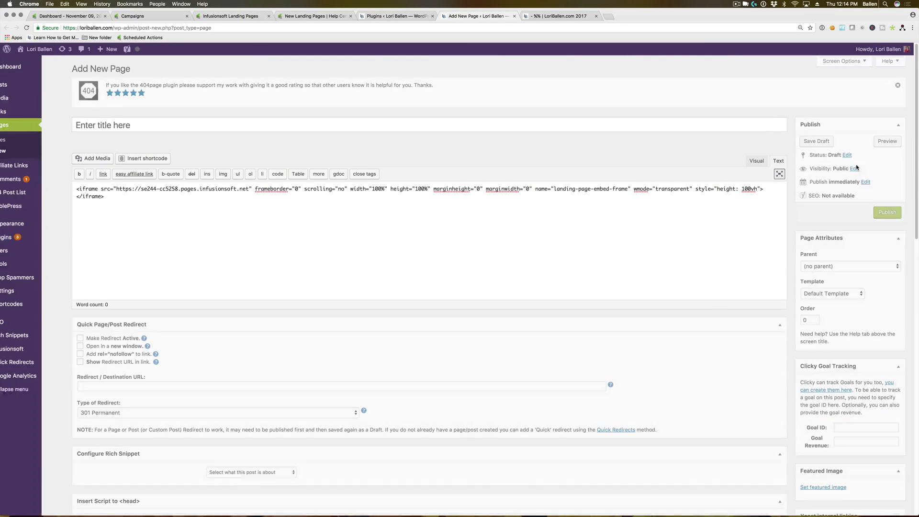
{"action": "left_click", "coordinate": [888, 140]}
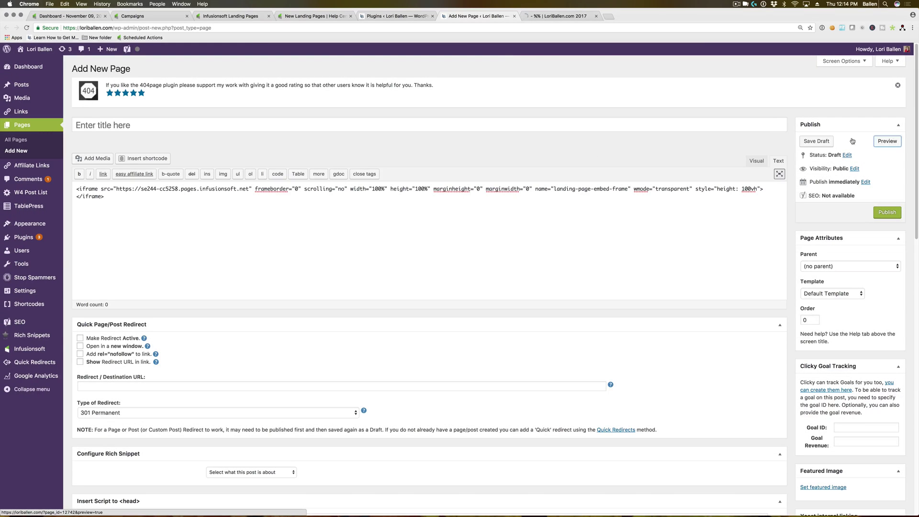
{"action": "left_click", "coordinate": [550, 18]}
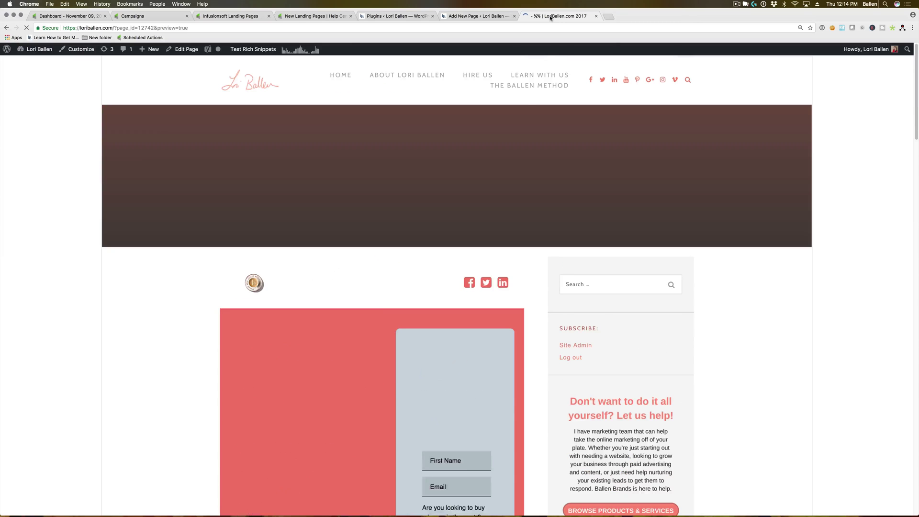
{"action": "scroll", "coordinate": [397, 378], "scroll_direction": "down", "scroll_amount": 10}
{"action": "scroll", "coordinate": [399, 380], "scroll_direction": "up", "scroll_amount": 10}
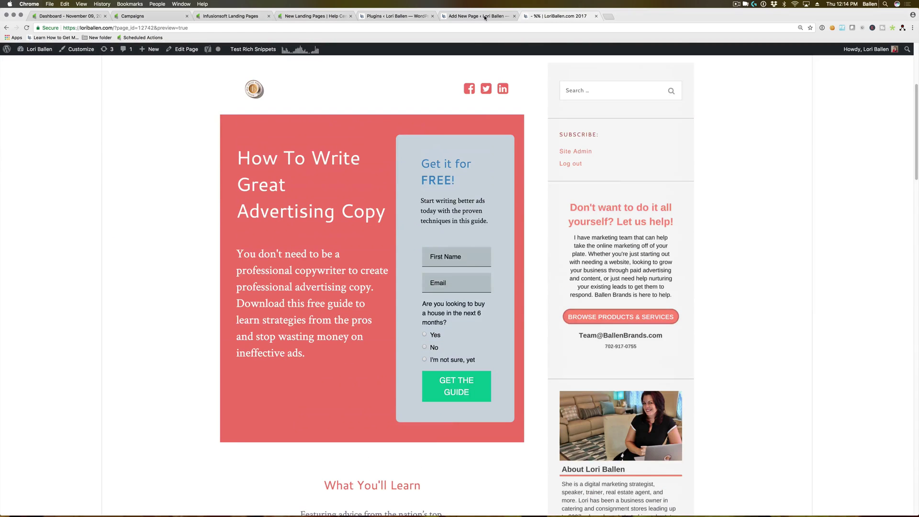
{"action": "left_click", "coordinate": [478, 16]}
- Remove the height="100%" attribute from the iframe and check the preview again
{"action": "left_click", "coordinate": [348, 197]}
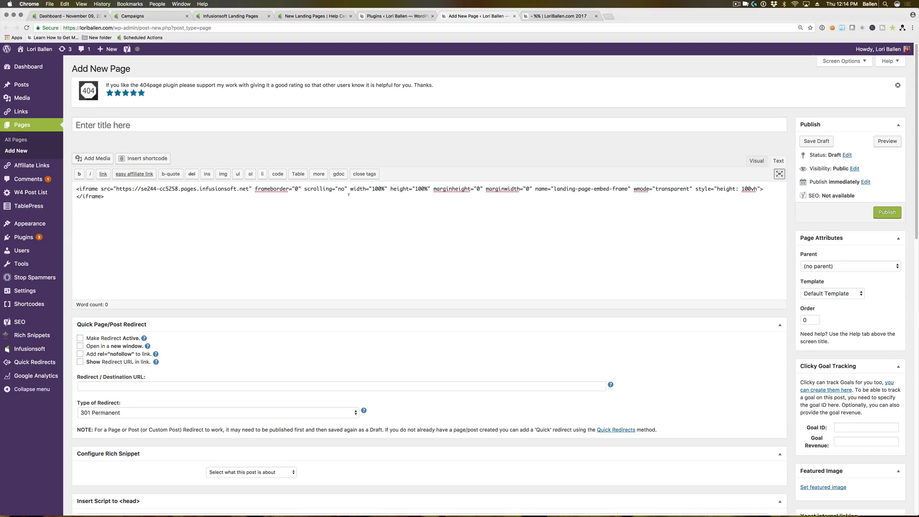
{"action": "left_click", "coordinate": [345, 189]}
{"action": "left_click_drag", "start_coordinate": [430, 189], "coordinate": [389, 189]}
{"action": "key", "text": "BackSpace"}
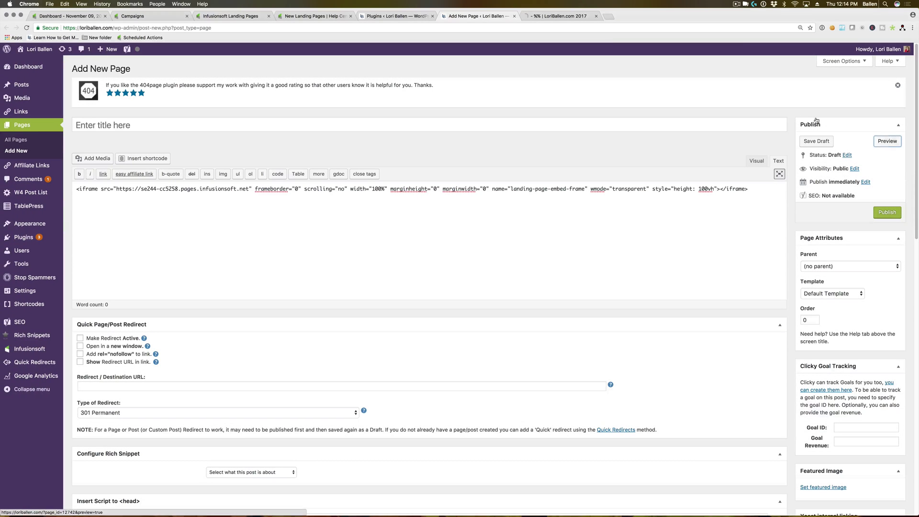
{"action": "left_click", "coordinate": [559, 16]}
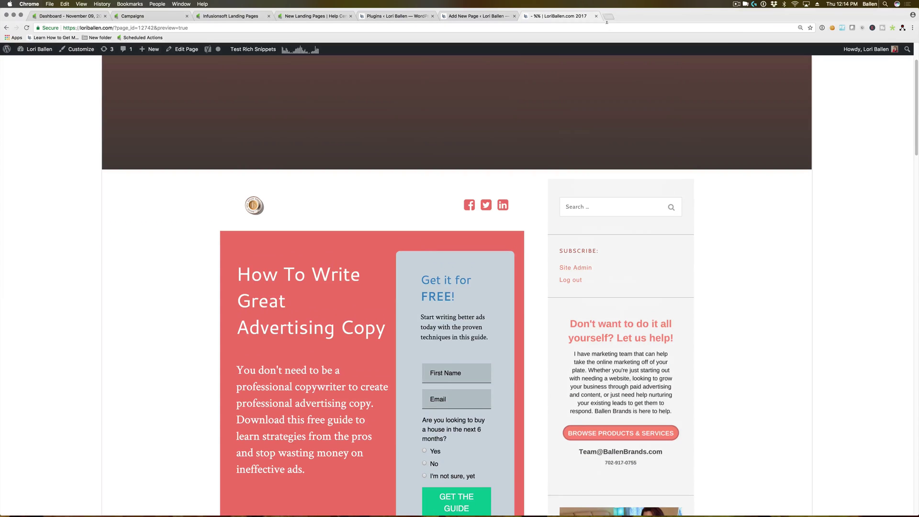
{"action": "left_click", "coordinate": [596, 16]}
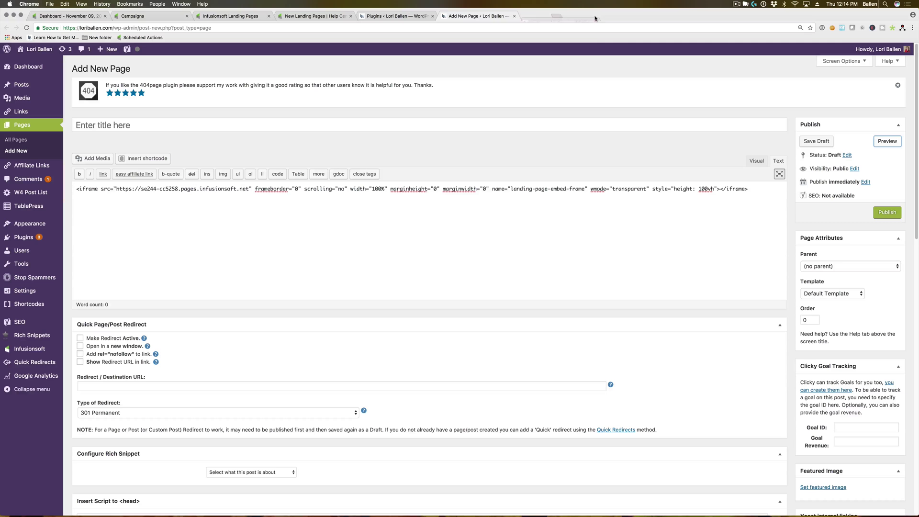
- Discard the unsaved WordPress test draft and return to the Infusionsoft Launch settings
{"action": "left_click", "coordinate": [514, 17]}
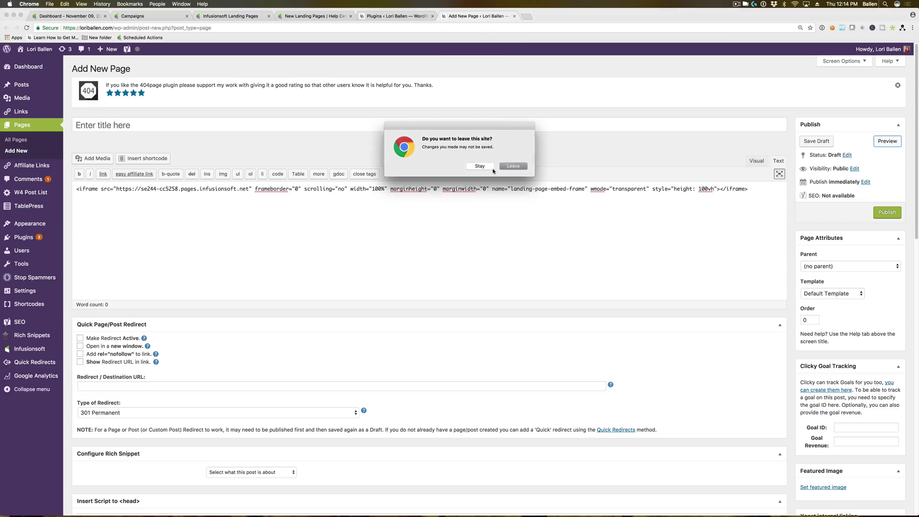
{"action": "left_click", "coordinate": [513, 166]}
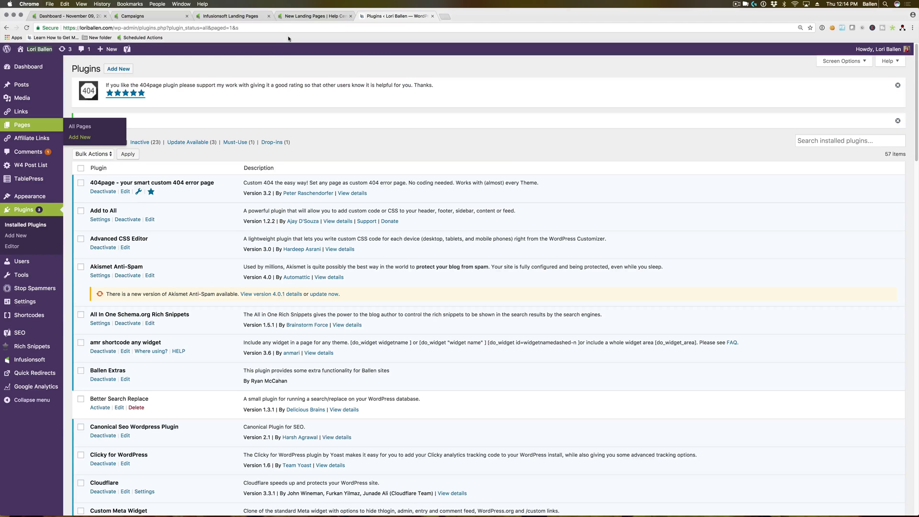
{"action": "left_click", "coordinate": [313, 17]}
{"action": "left_click", "coordinate": [243, 17]}
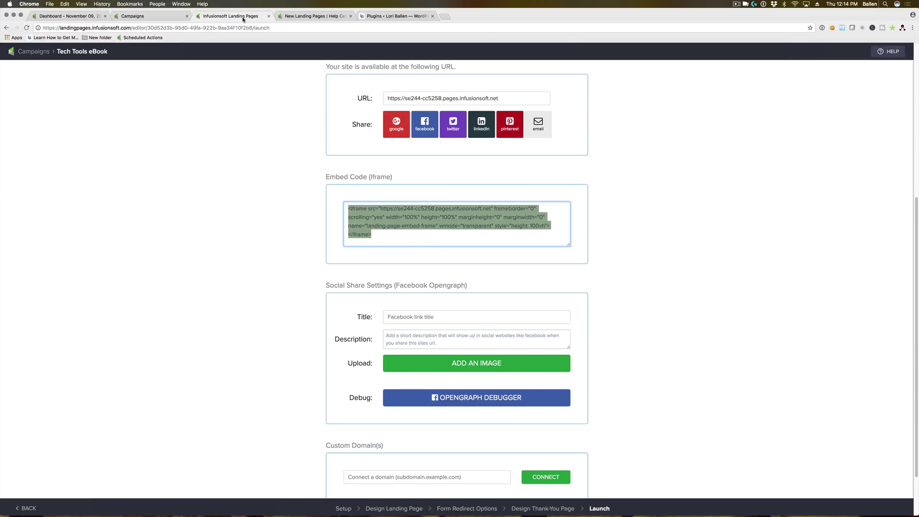
{"action": "left_click", "coordinate": [660, 235]}
- Copy the published landing page's address from the Launch page
{"action": "scroll", "coordinate": [721, 240], "scroll_direction": "down", "scroll_amount": 3}
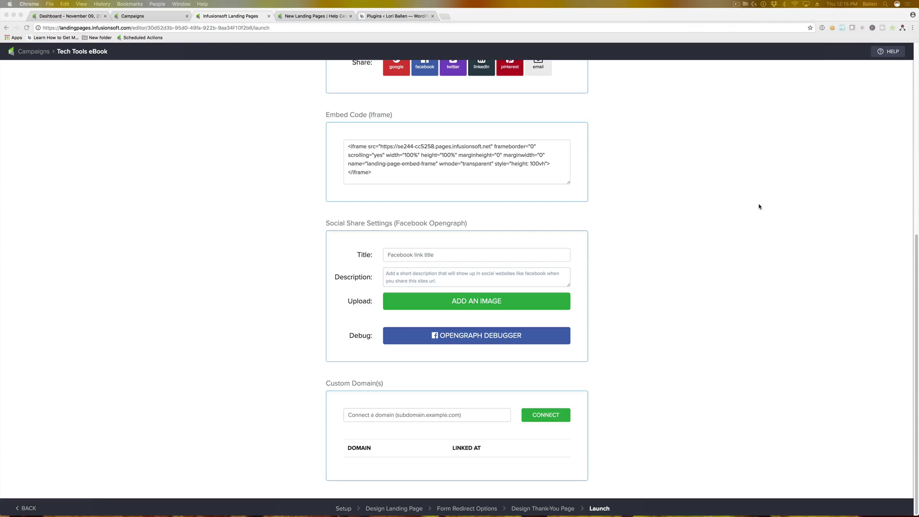
{"action": "scroll", "coordinate": [689, 225], "scroll_direction": "up", "scroll_amount": 3}
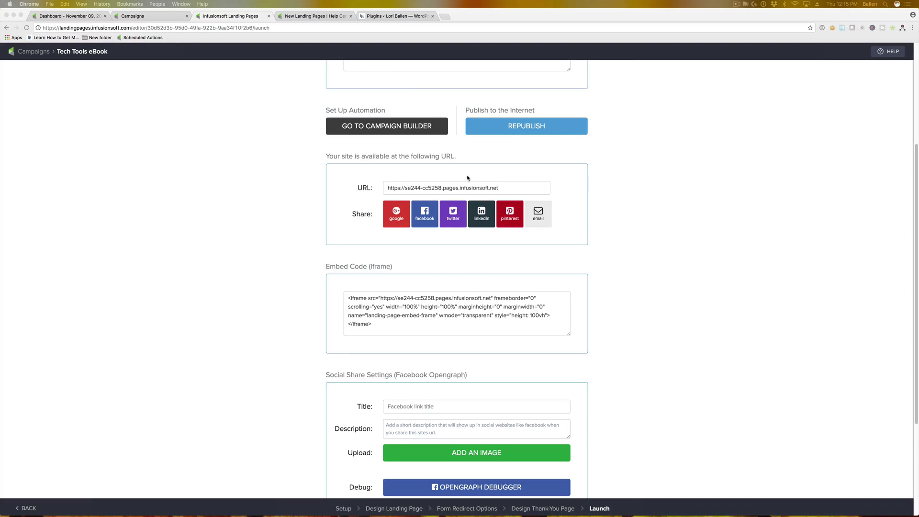
{"action": "scroll", "coordinate": [659, 264], "scroll_direction": "down", "scroll_amount": 5}
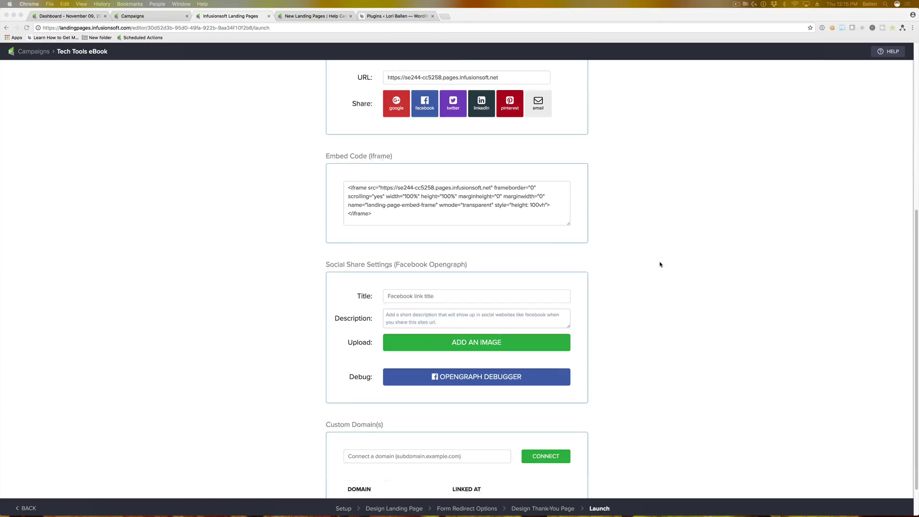
{"action": "scroll", "coordinate": [660, 264], "scroll_direction": "down", "scroll_amount": 1}
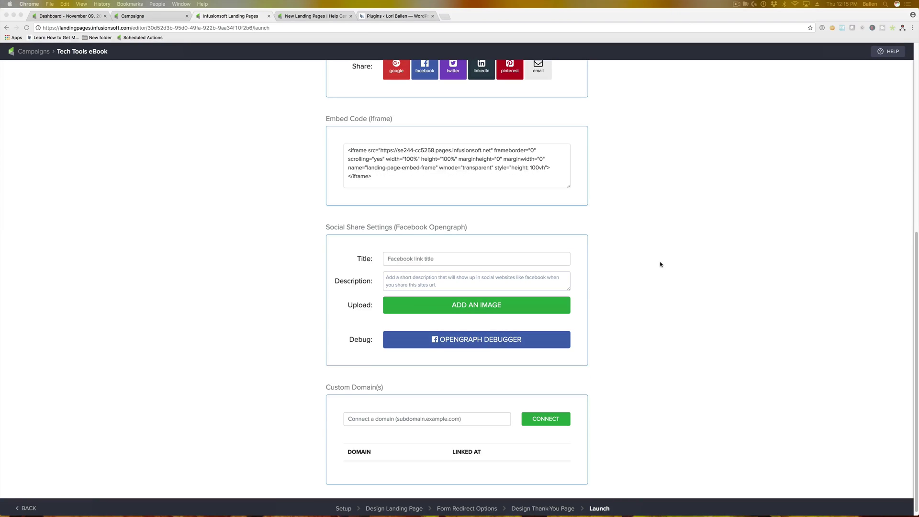
{"action": "scroll", "coordinate": [645, 262], "scroll_direction": "up", "scroll_amount": 12}
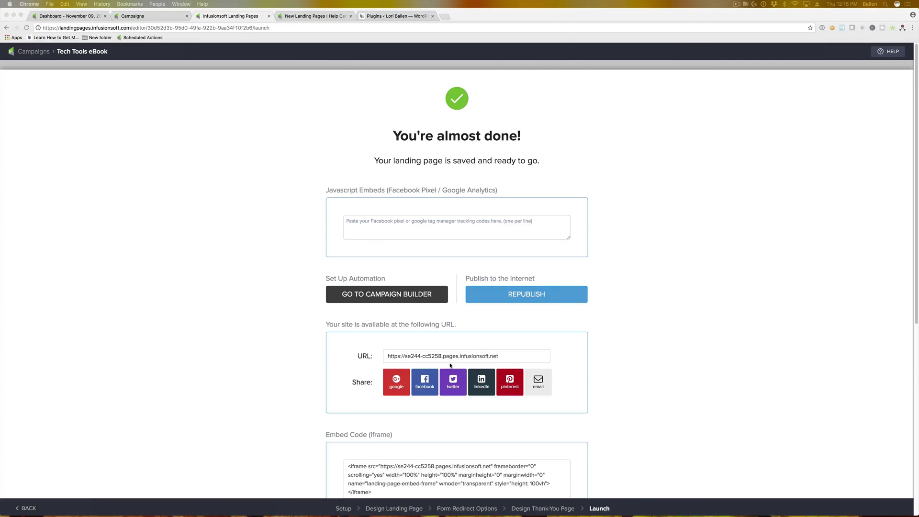
{"action": "double_click", "coordinate": [466, 356]}
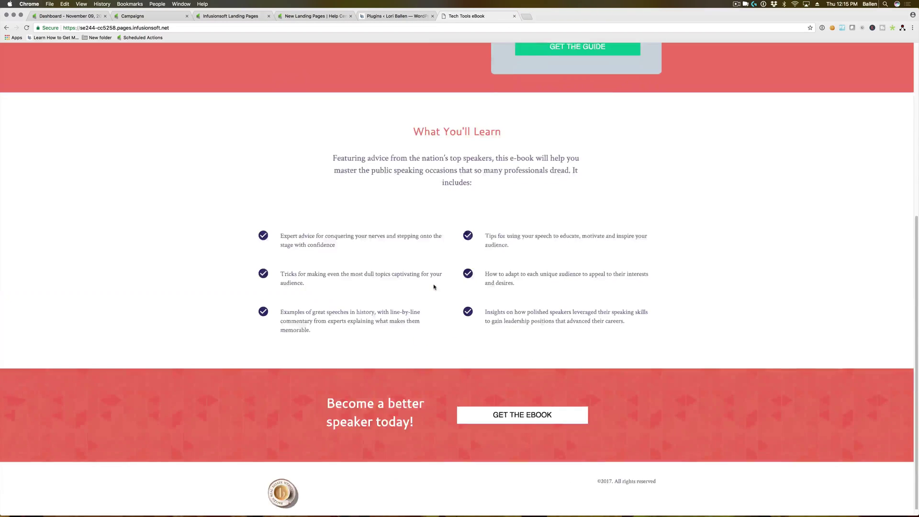
- Close the live landing page and return to the Launch page's Social Share Settings
{"action": "scroll", "coordinate": [435, 285], "scroll_direction": "up", "scroll_amount": 10}
{"action": "left_click", "coordinate": [514, 16]}
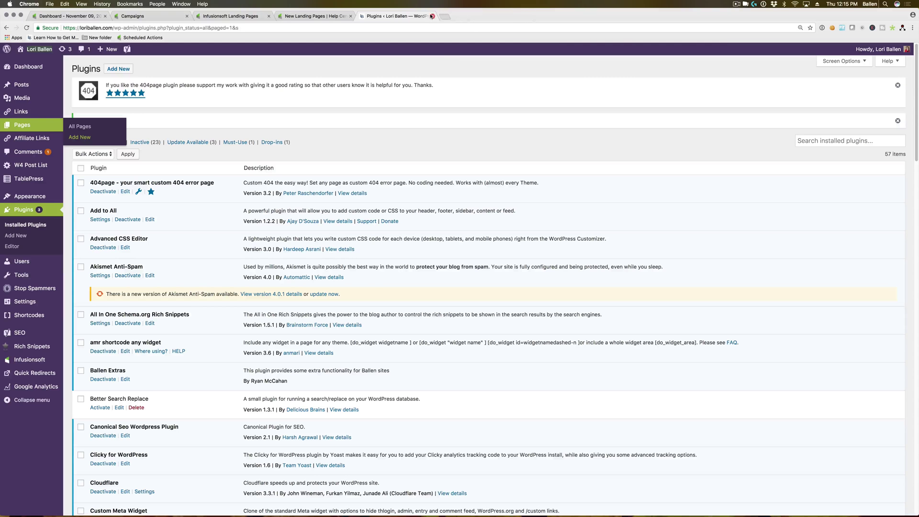
{"action": "left_click", "coordinate": [315, 17]}
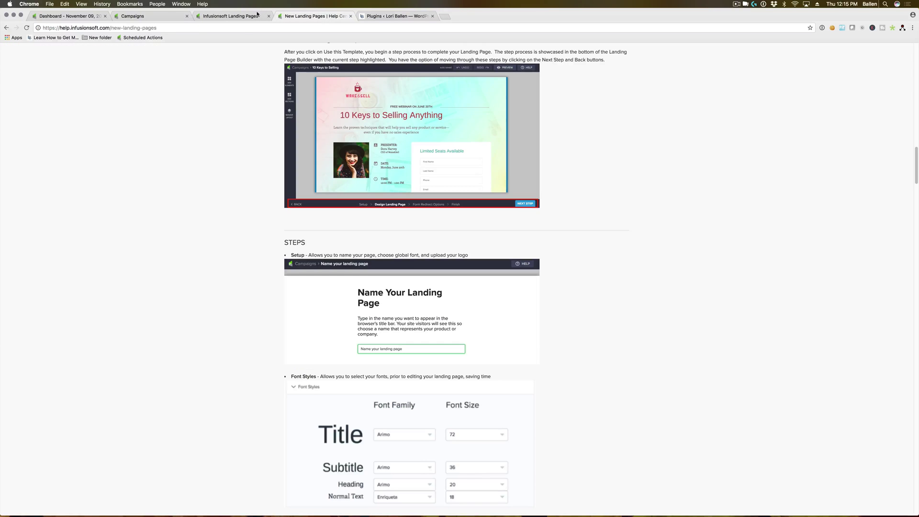
{"action": "left_click", "coordinate": [257, 15]}
{"action": "scroll", "coordinate": [579, 340], "scroll_direction": "down", "scroll_amount": 10}
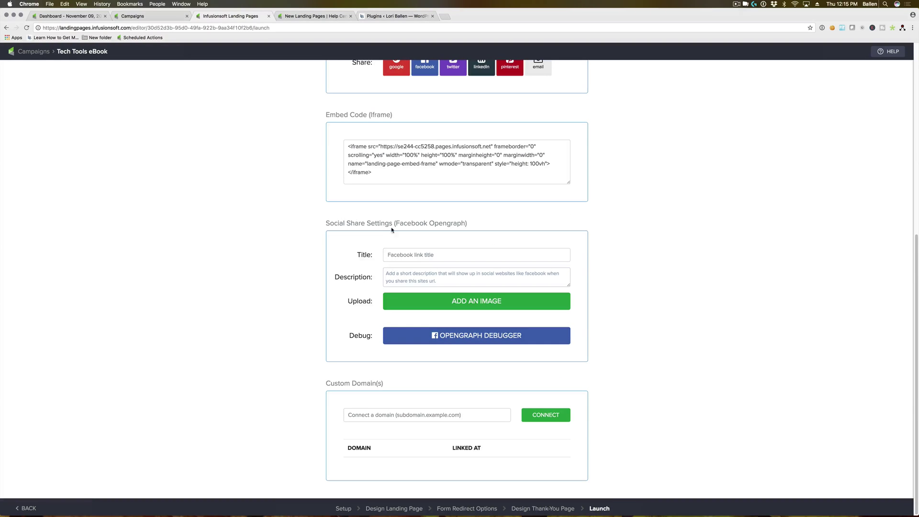
{"action": "scroll", "coordinate": [454, 220], "scroll_direction": "up", "scroll_amount": 1}
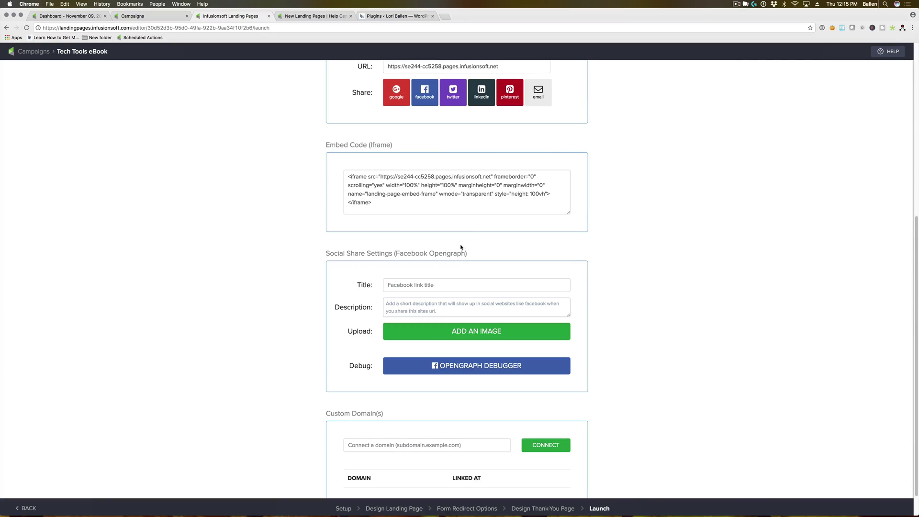
- Replace the draft 'Free eBook' share title with 'How to Buy a House in Las Vegas [free eBook]' and save
{"action": "left_click", "coordinate": [489, 286]}
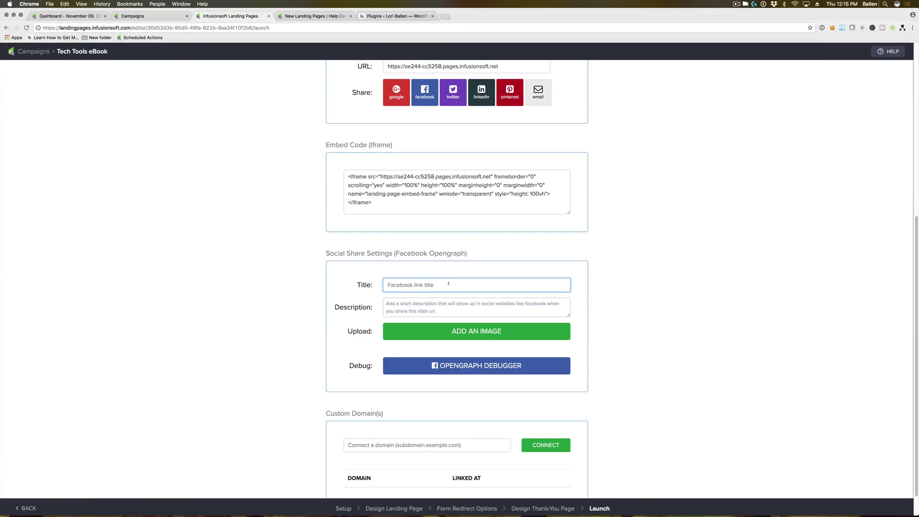
{"action": "type", "text": "Free eBook"}
{"action": "key", "text": "super+a"}
{"action": "type", "text": "How to Sel"}
{"action": "type", "text": "Buy a House"}
{"action": "type", "text": " in Las Vegas "}
{"action": "type", "text": "[free eBook"}
{"action": "type", "text": "]"}
{"action": "left_click", "coordinate": [405, 304]}
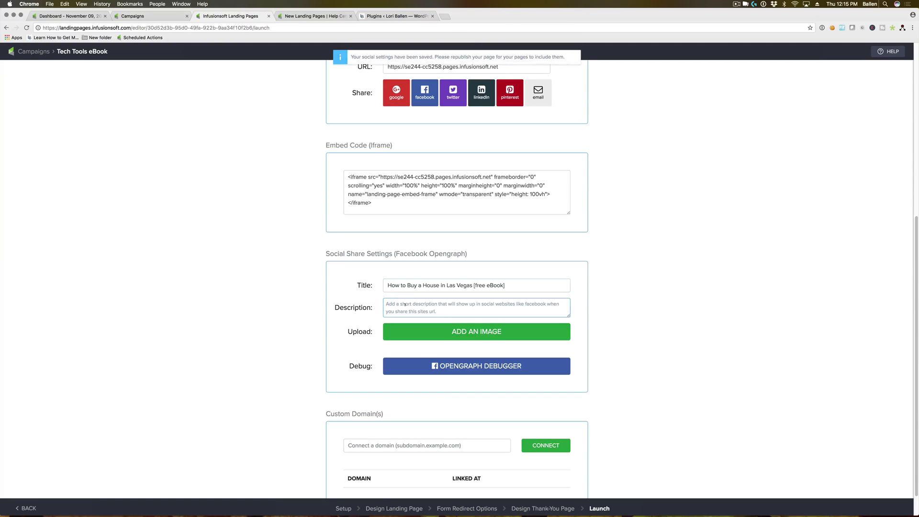
{"action": "scroll", "coordinate": [478, 307], "scroll_direction": "down", "scroll_amount": 1}
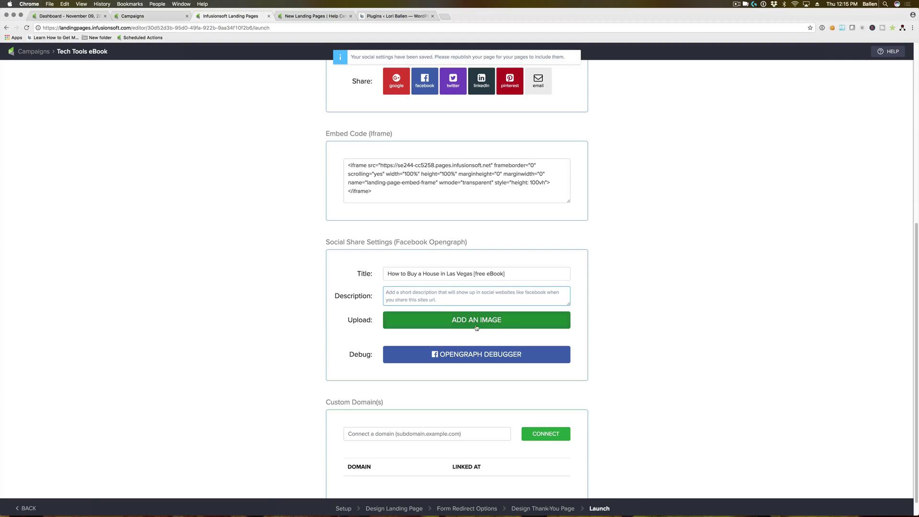
{"action": "scroll", "coordinate": [459, 235], "scroll_direction": "down", "scroll_amount": 1}
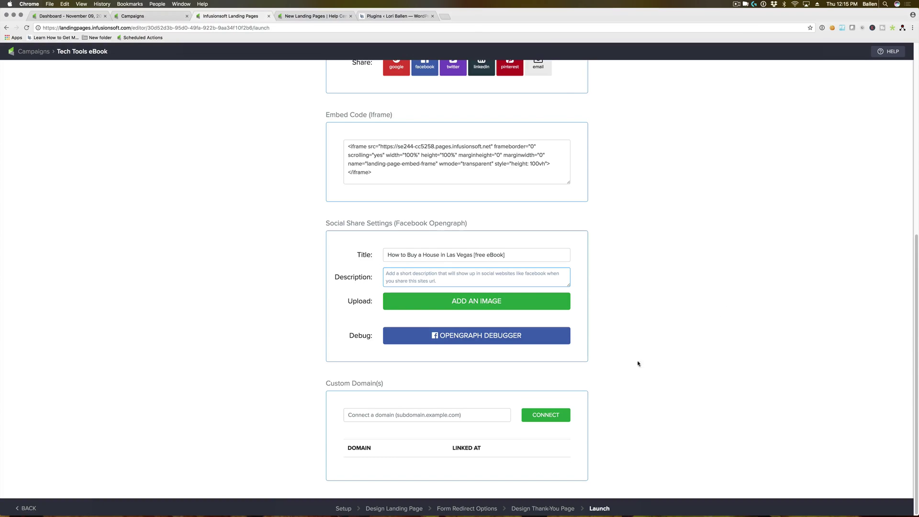
{"action": "right_click", "coordinate": [506, 339]}
{"action": "left_click", "coordinate": [520, 341]}
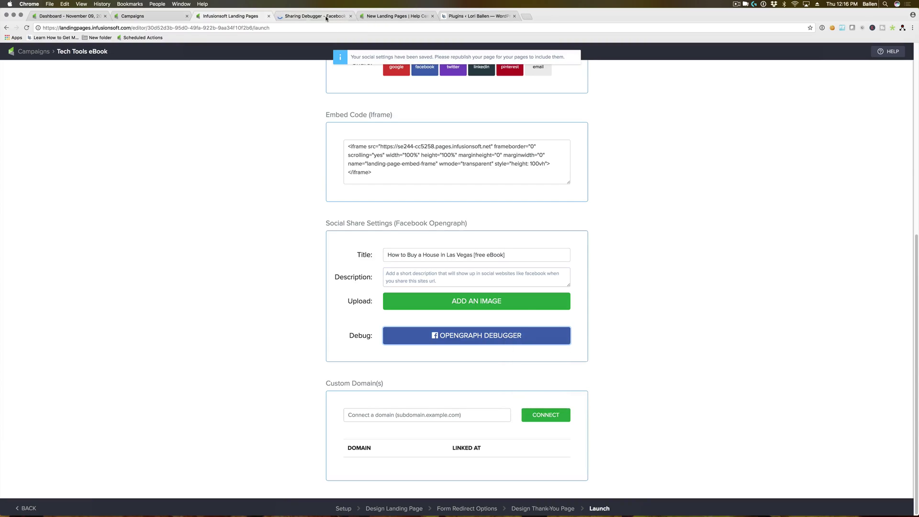
{"action": "left_click", "coordinate": [323, 17]}
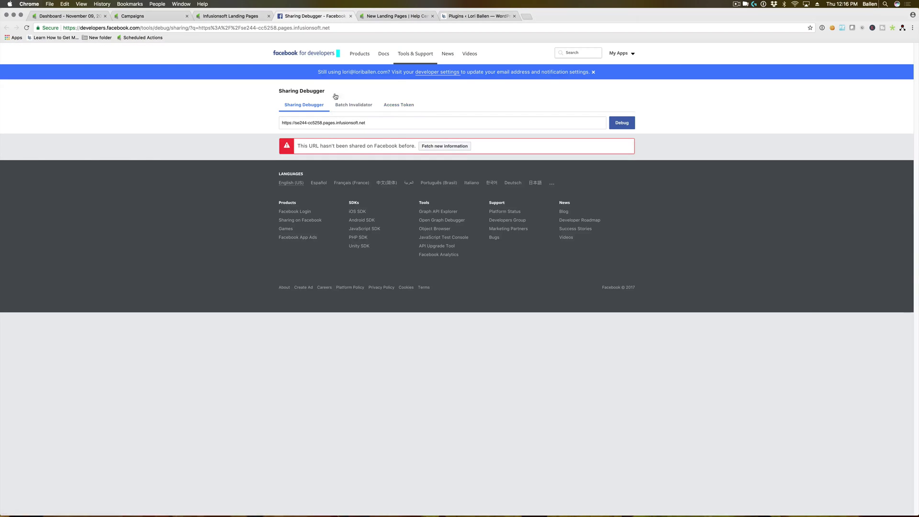
{"action": "left_click", "coordinate": [350, 16]}
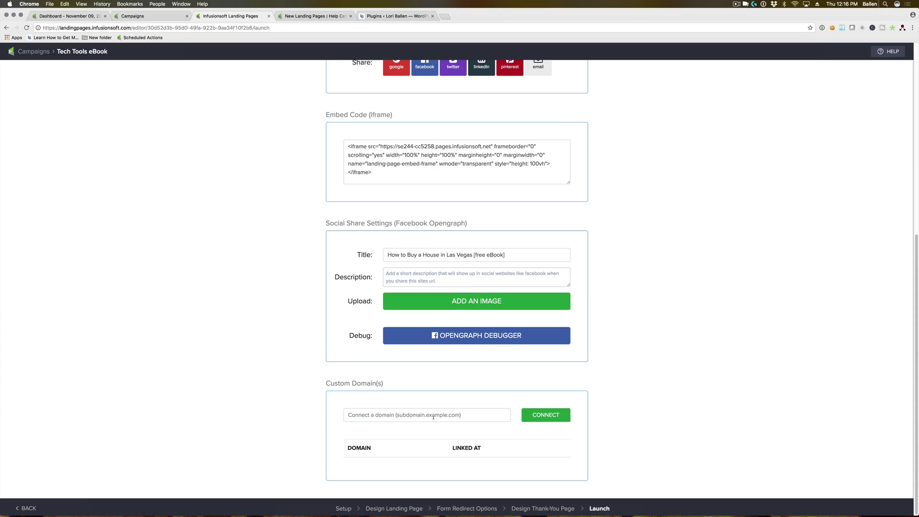
{"action": "left_click", "coordinate": [405, 414]}
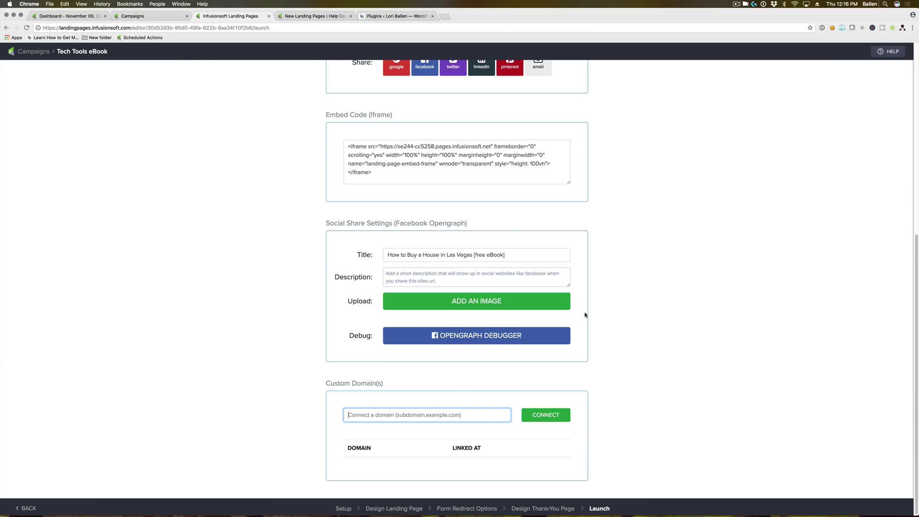
{"action": "scroll", "coordinate": [583, 311], "scroll_direction": "up", "scroll_amount": 10}
{"action": "scroll", "coordinate": [611, 295], "scroll_direction": "down", "scroll_amount": 10}
{"action": "scroll", "coordinate": [346, 209], "scroll_direction": "up", "scroll_amount": 10}
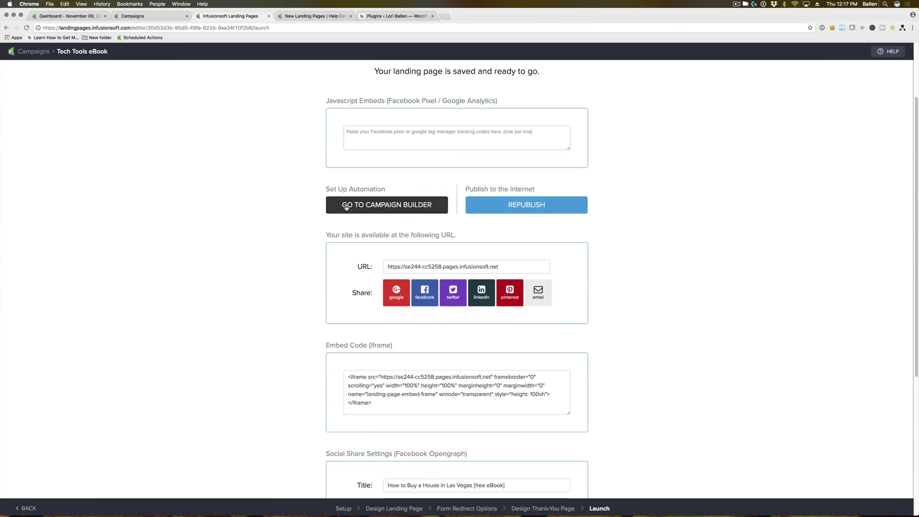
{"action": "scroll", "coordinate": [570, 172], "scroll_direction": "down", "scroll_amount": 10}
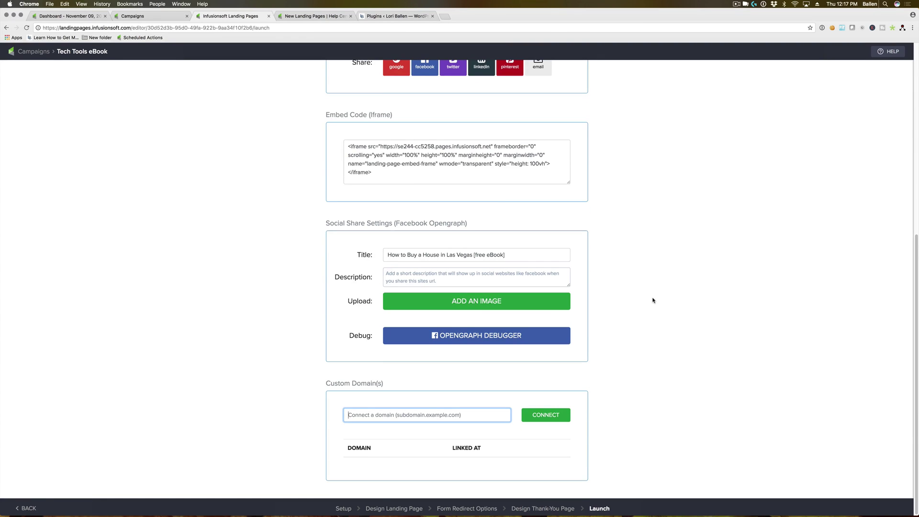
{"action": "scroll", "coordinate": [652, 299], "scroll_direction": "up", "scroll_amount": 10}
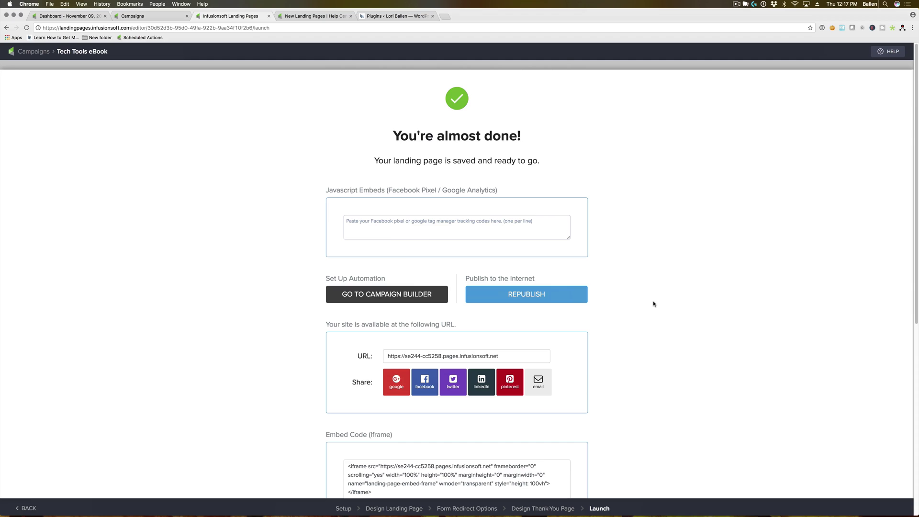